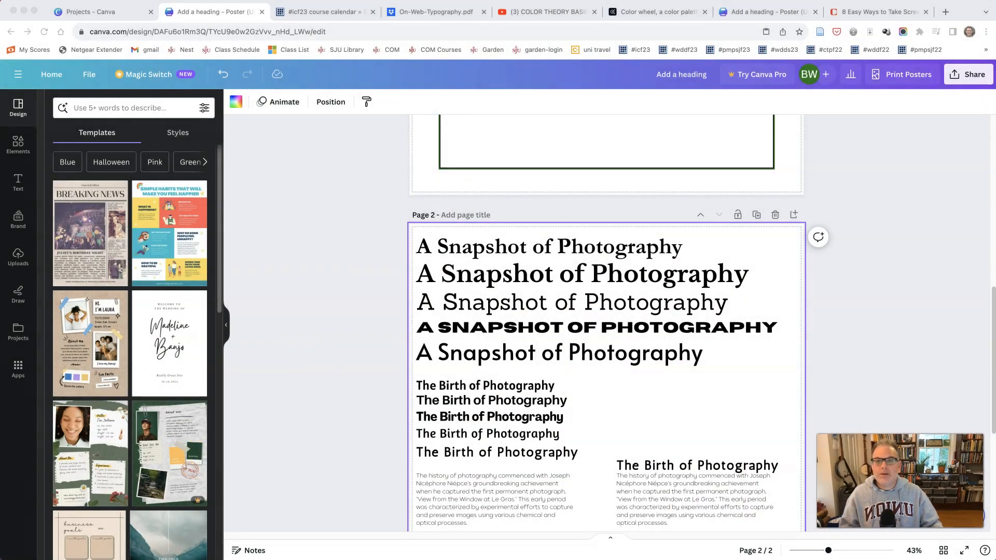
Check the color harmony diagrams near the end of the YouTube color theory video and open the Adobe Color wheel
click(527, 8)
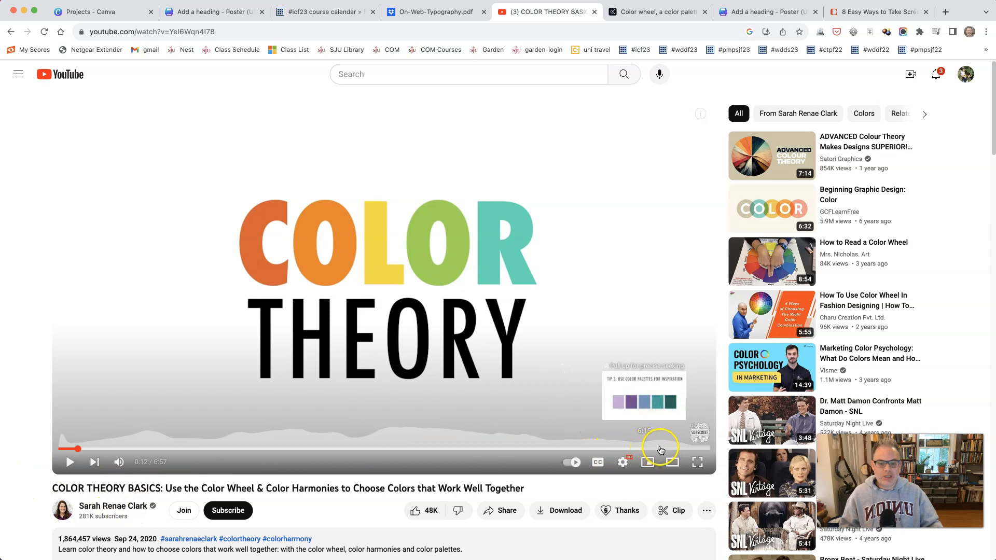
click(676, 449)
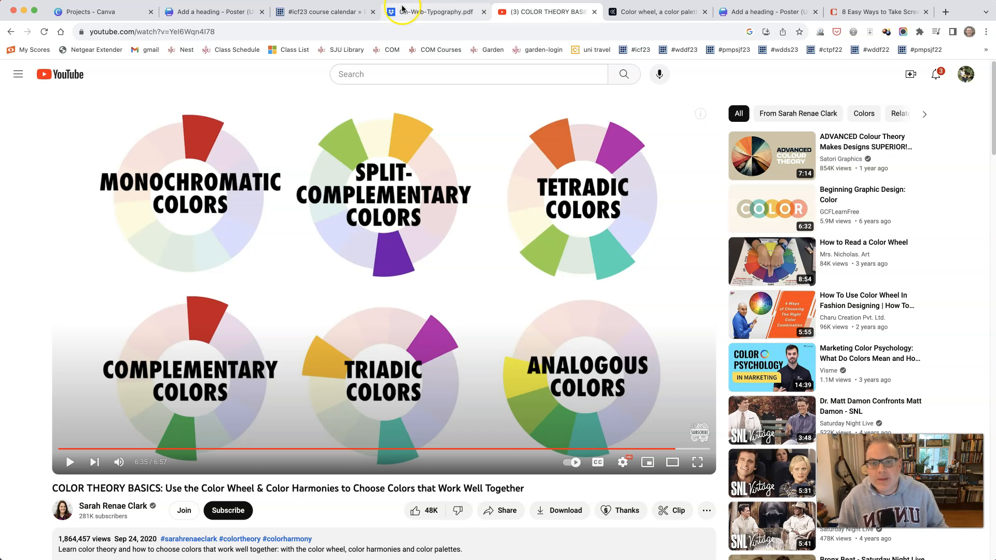
click(655, 15)
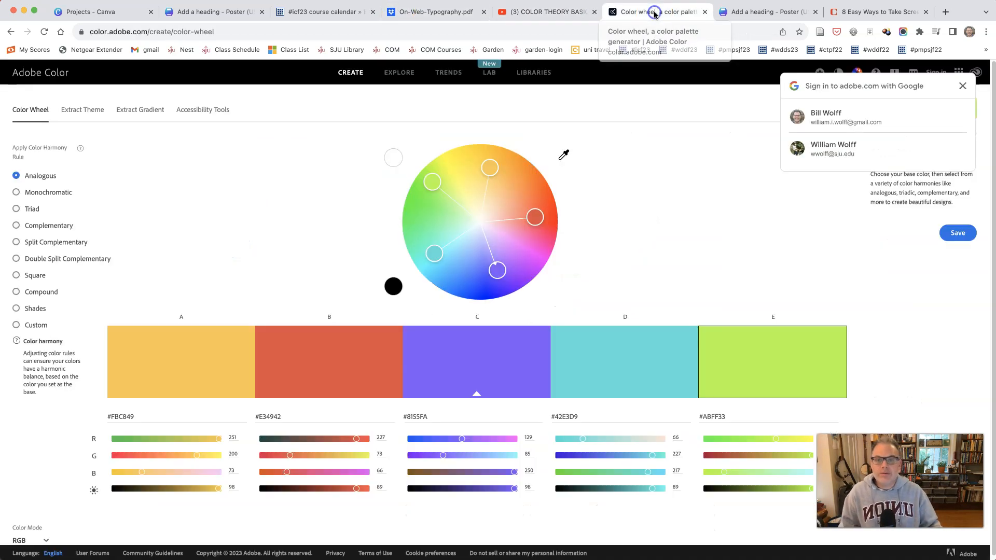
click(535, 12)
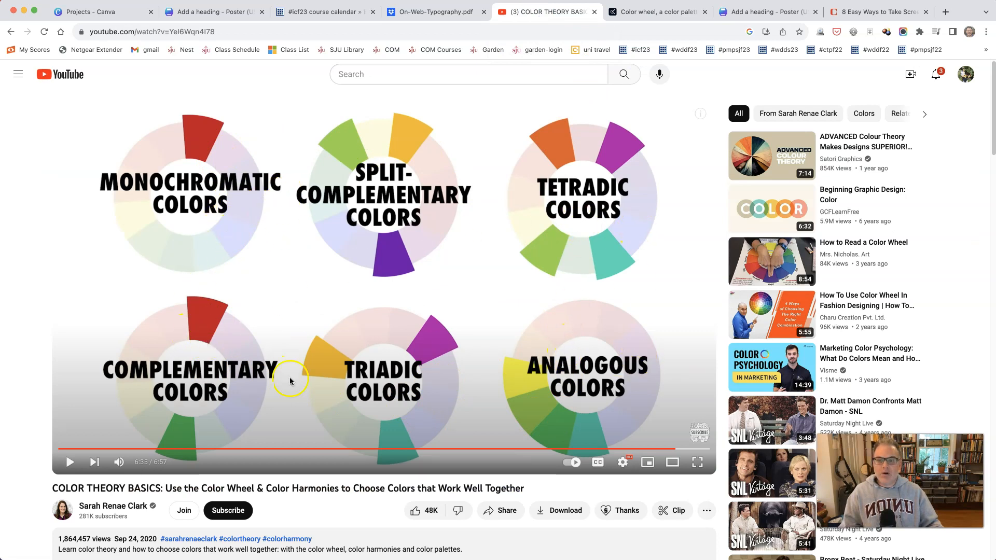
click(629, 11)
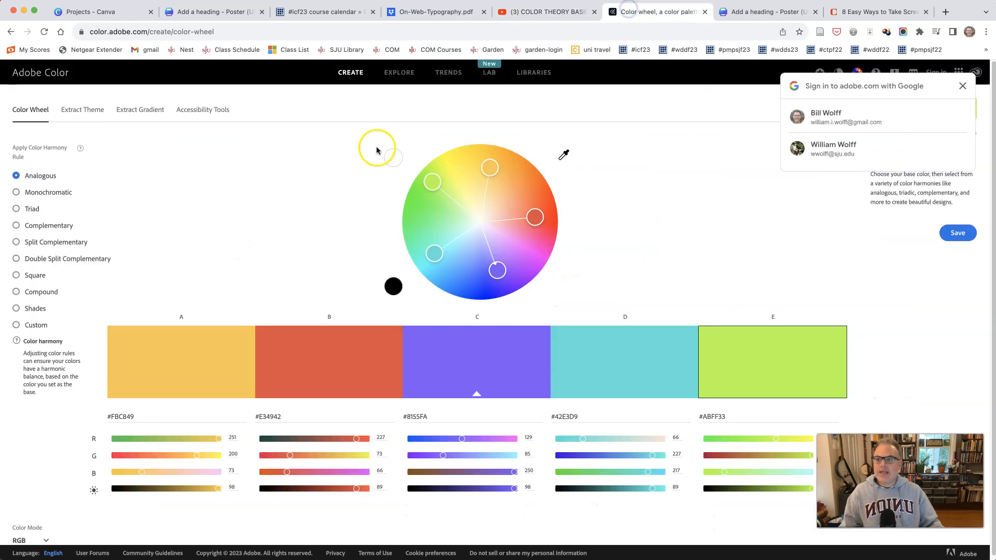
Try the Monochromatic, Triad, Complementary, Split Complementary, Square and Compound harmony rules, ending on Analogous
click(16, 193)
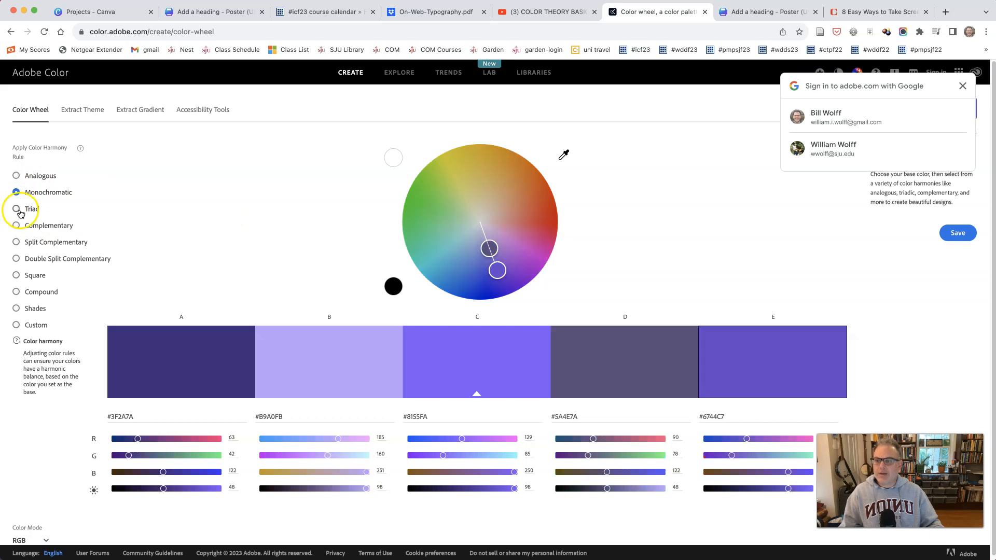
click(17, 211)
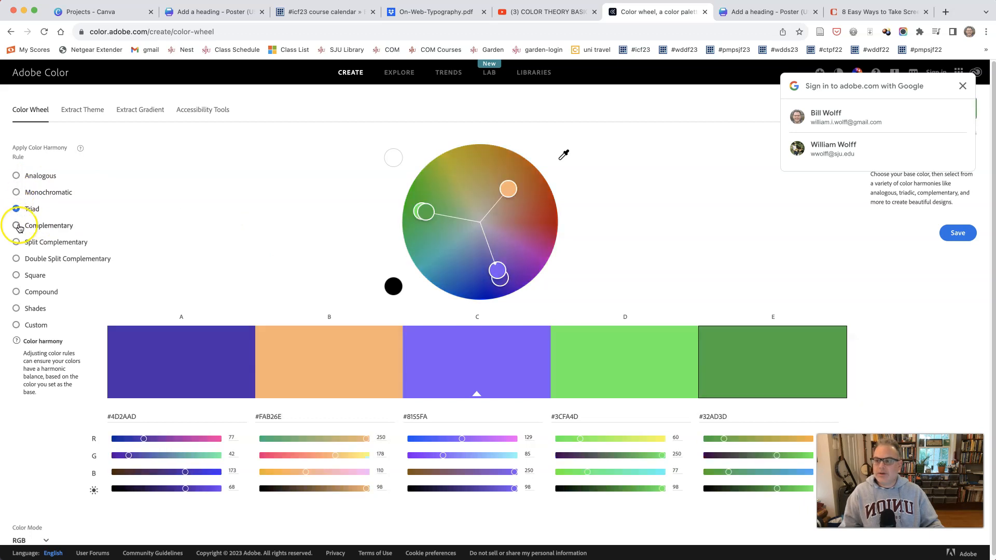
click(17, 226)
click(17, 243)
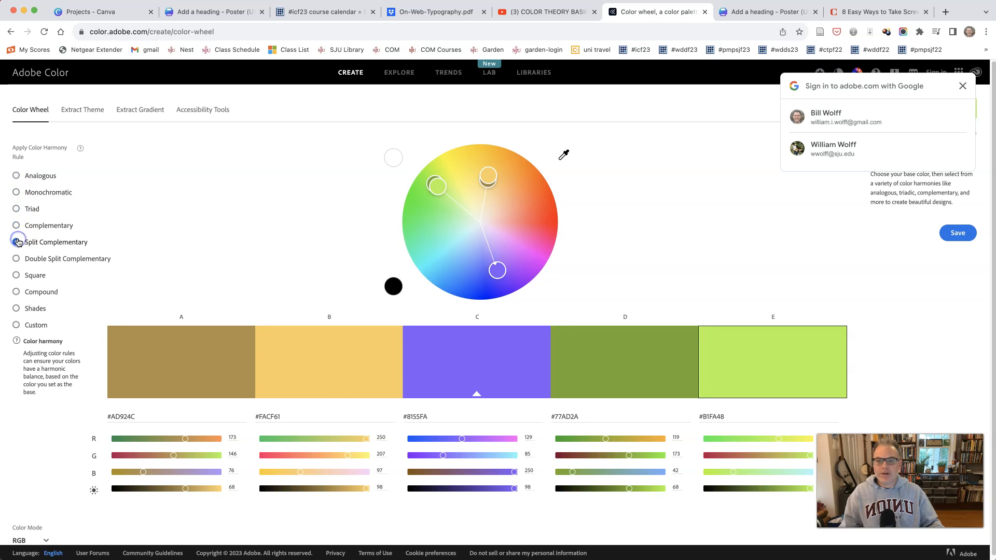
click(16, 275)
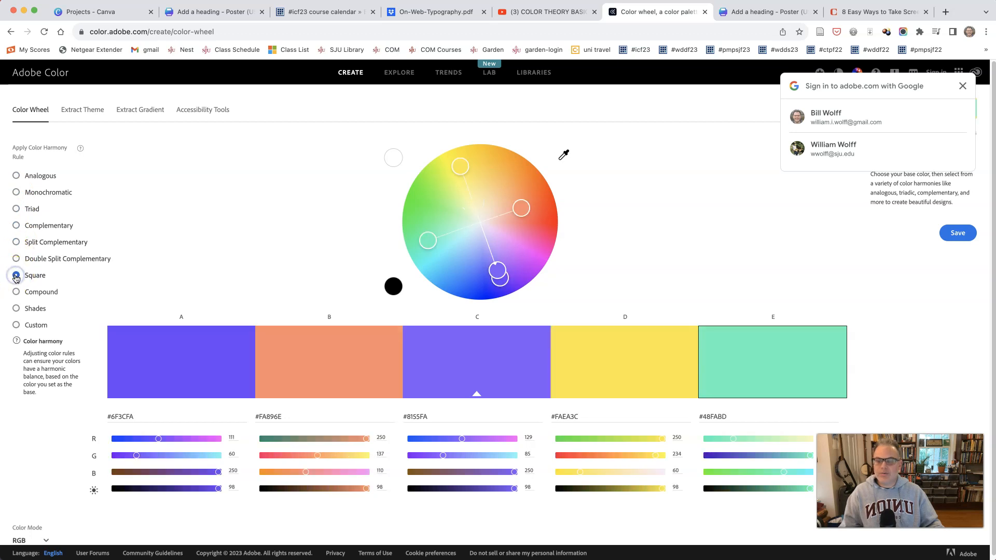
click(16, 293)
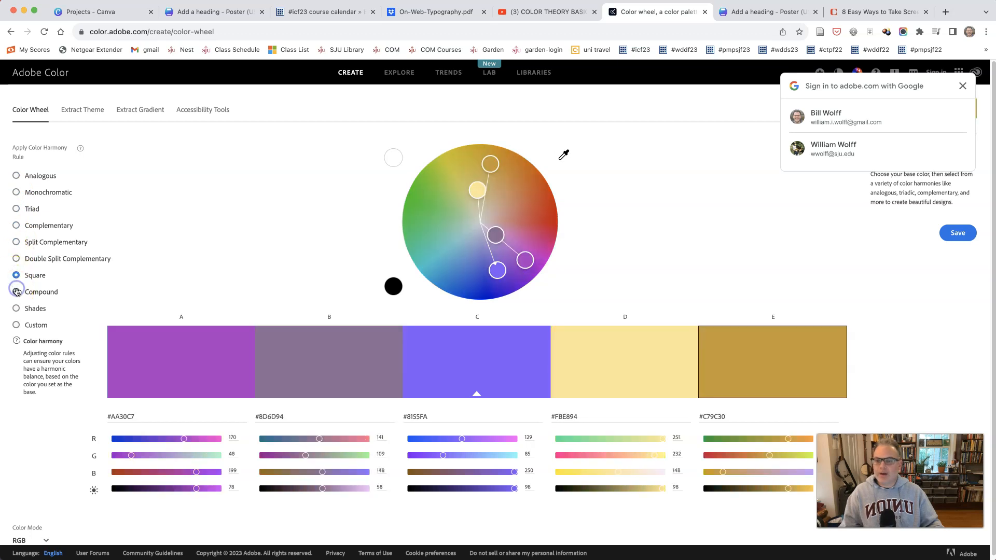
click(16, 177)
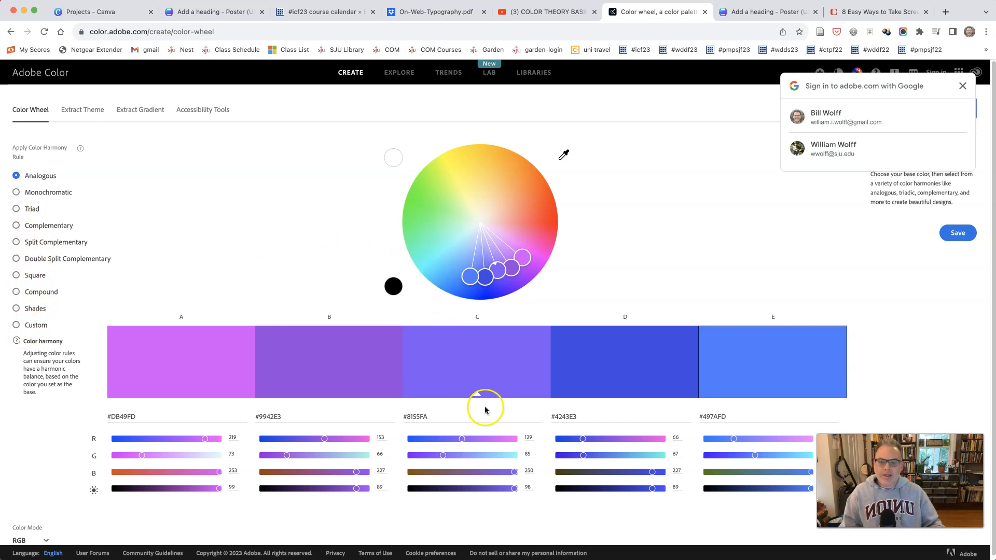
Move the analogous base color to mint green and spread the harmony by moving the outer handle to orange
mouse_move(477, 399)
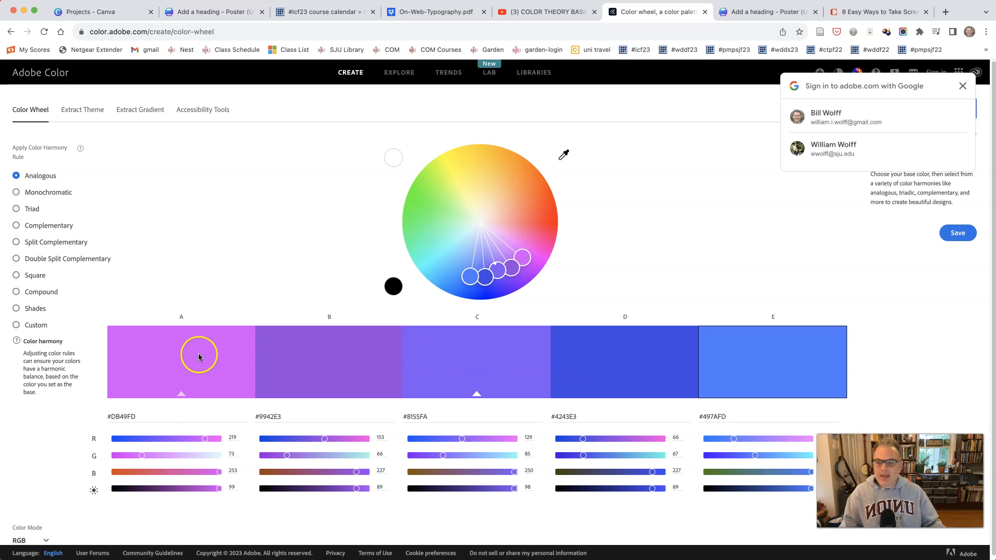
drag(136, 417, 122, 417)
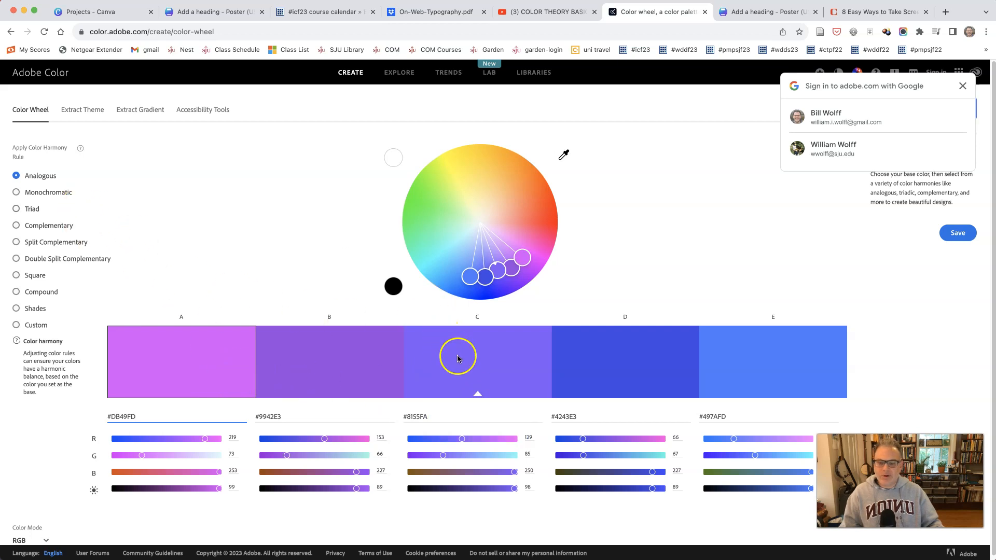
click(499, 270)
drag(500, 275, 420, 239)
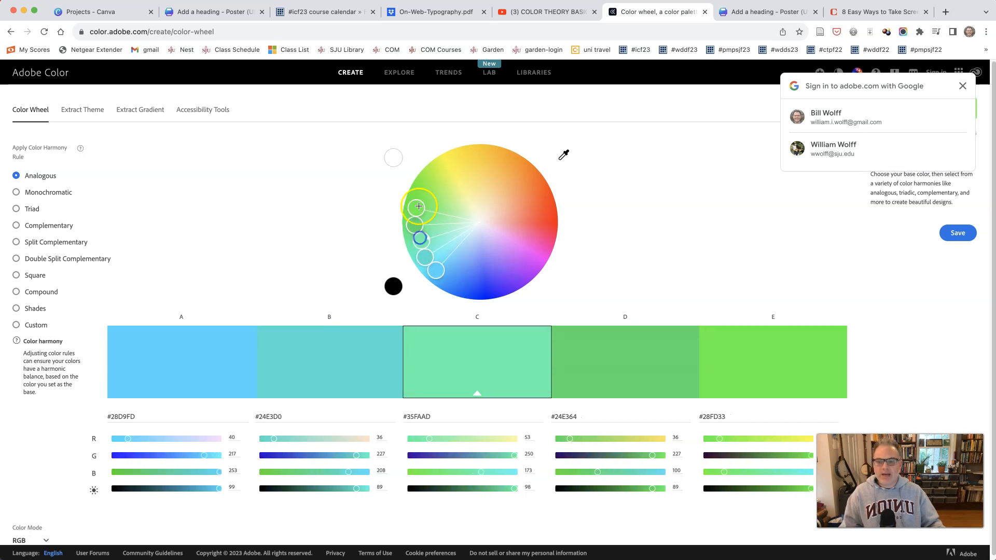
drag(418, 203, 530, 173)
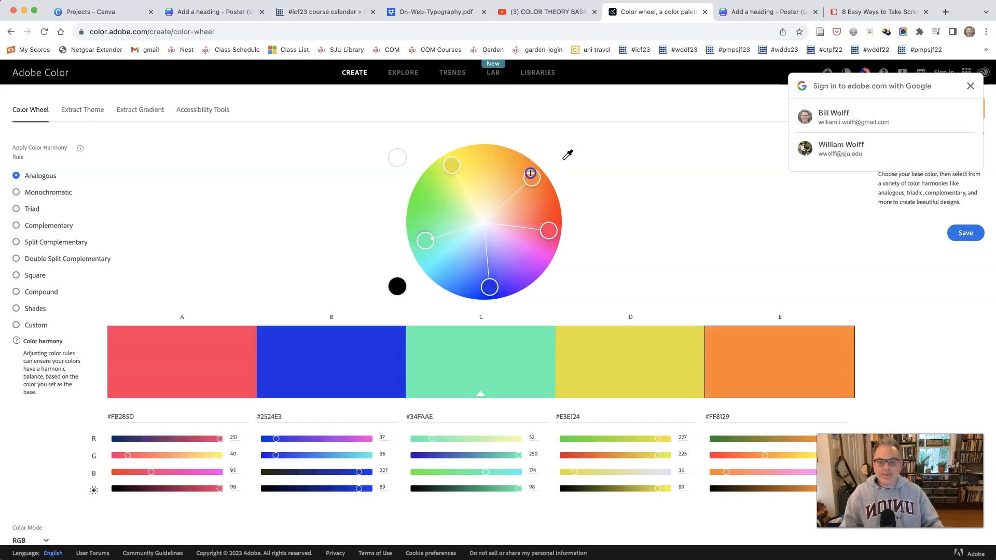
Move the base color to blue #344FFA and shift the outer analogous handle to yellow
click(485, 288)
click(439, 255)
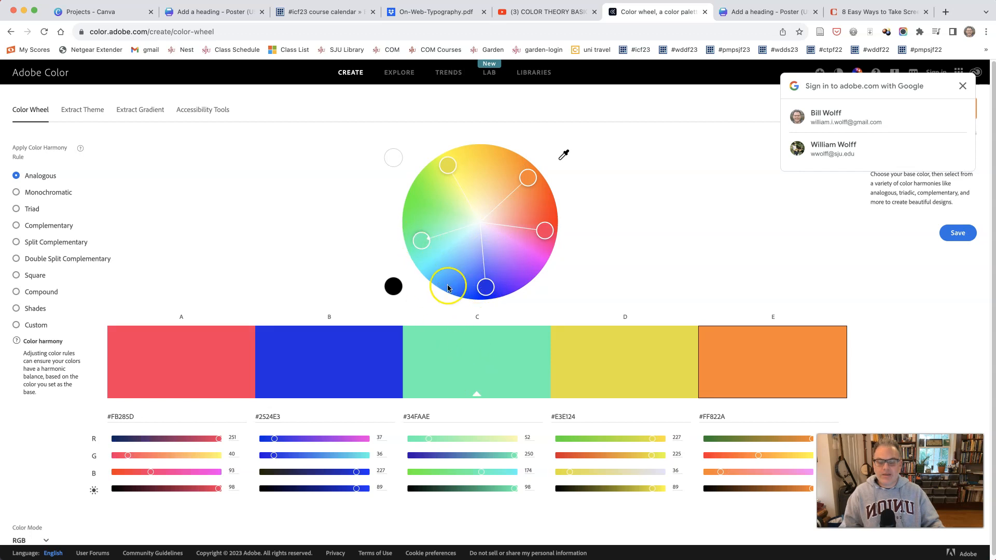
drag(421, 240, 476, 280)
drag(461, 160, 450, 168)
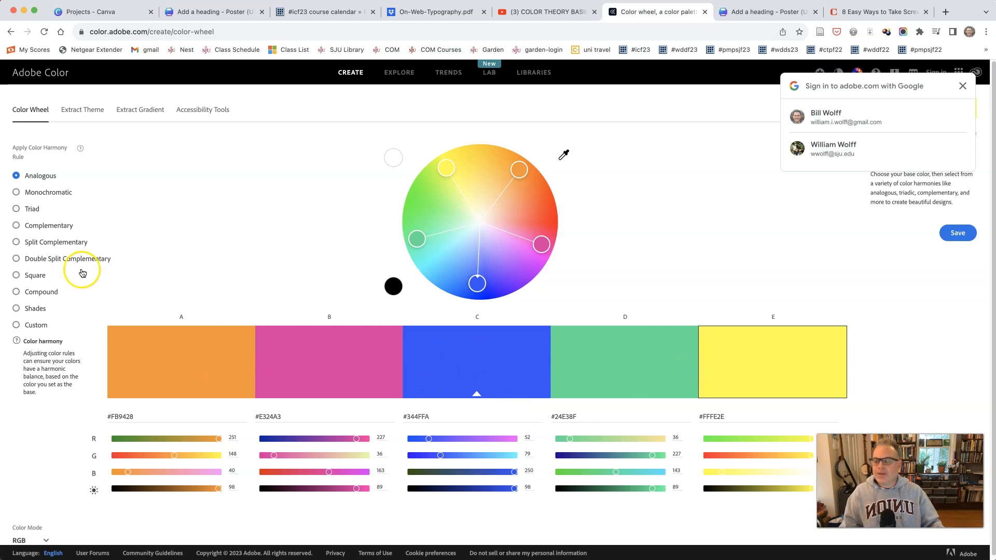
Try the Monochromatic rule with swatch A as the base color, and reload the page to reset the wheel
click(17, 193)
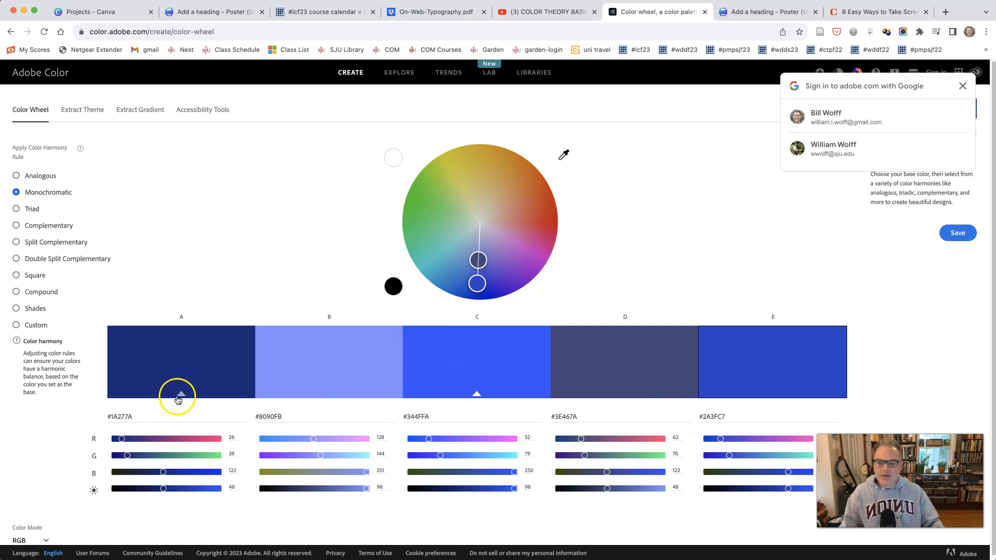
click(179, 395)
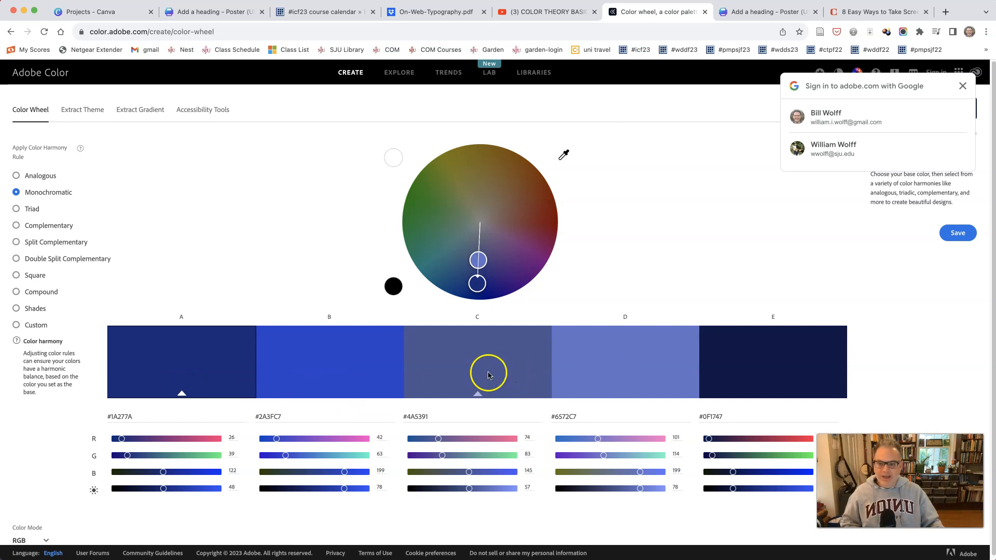
click(46, 33)
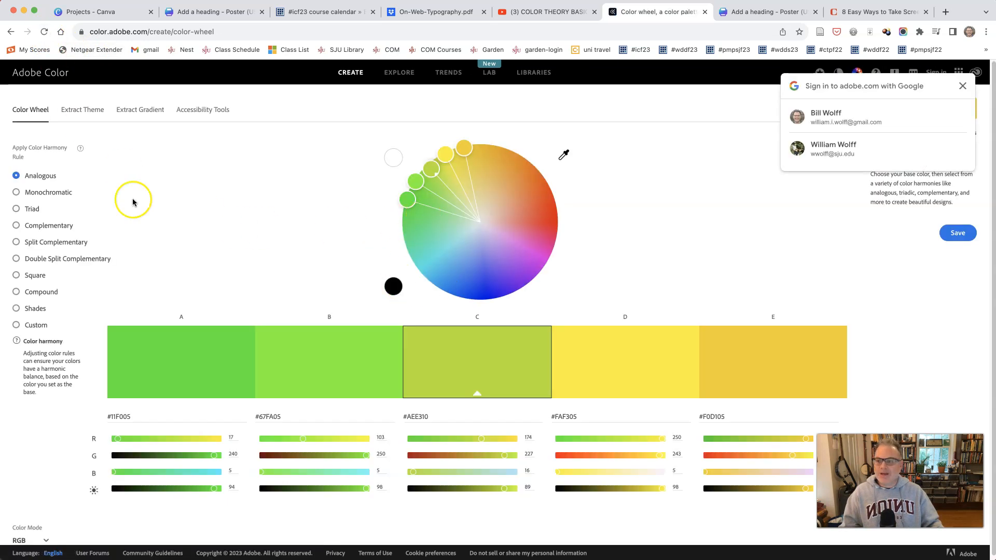
Apply the Monochromatic harmony rule and move the base color to blue #2F50E5
click(60, 193)
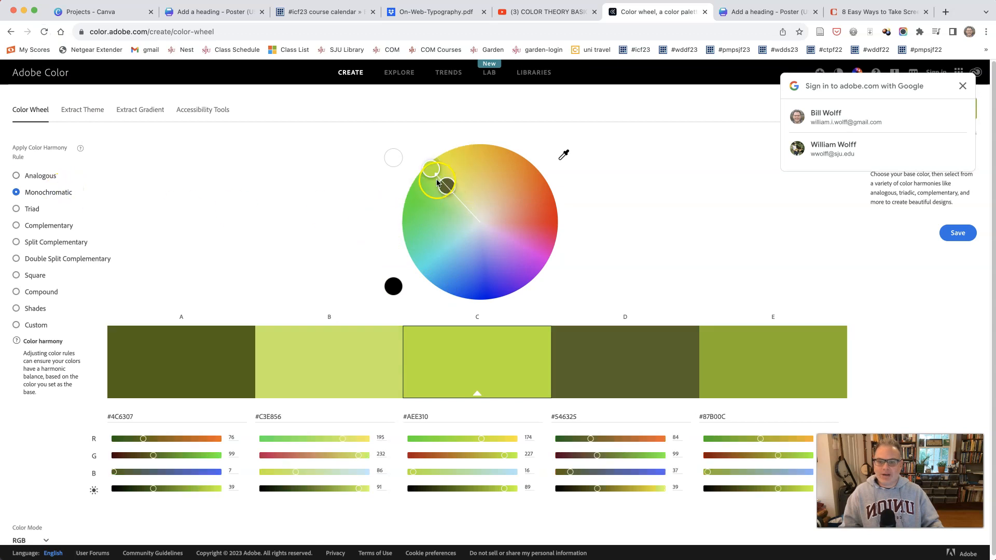
drag(435, 174, 429, 201)
mouse_move(424, 240)
mouse_down()
mouse_move(433, 263)
mouse_move(477, 289)
mouse_up()
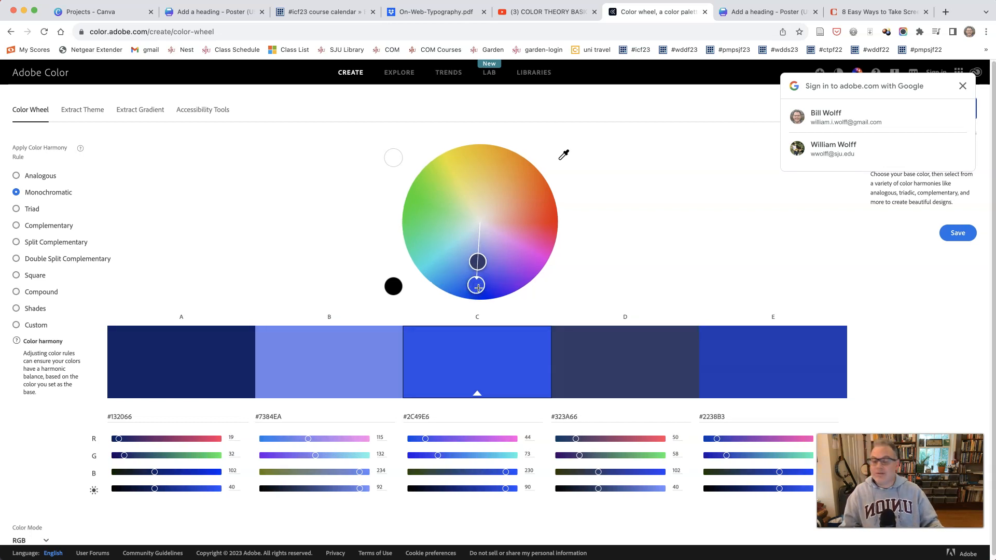
drag(478, 288, 477, 283)
Capture a screenshot of the five monochromatic swatches including their letters and hex codes
click(473, 372)
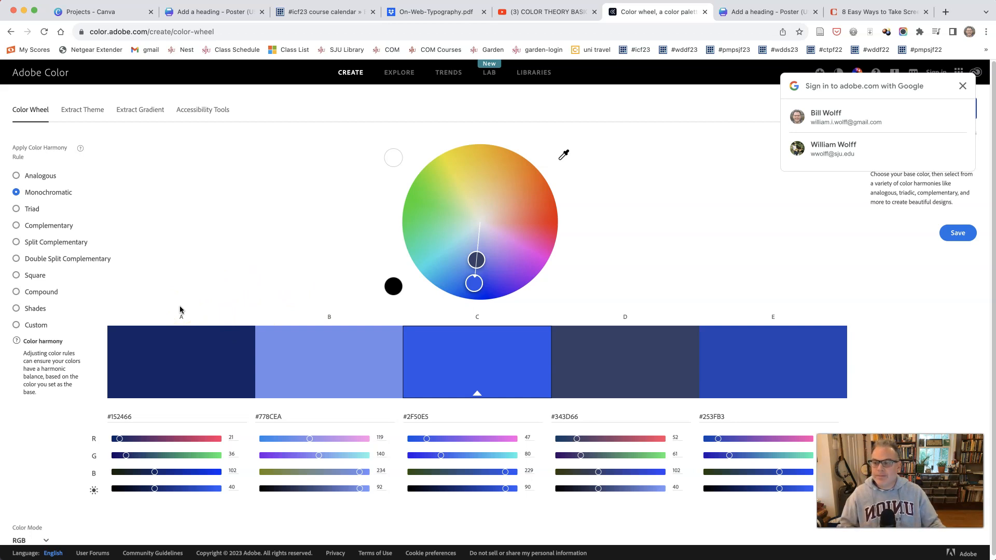
drag(102, 416, 855, 427)
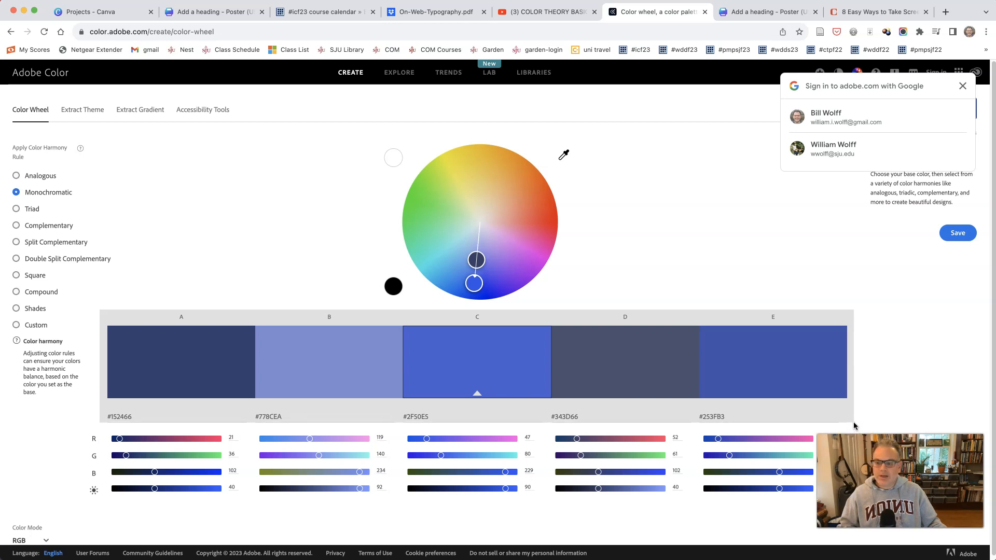
click(847, 411)
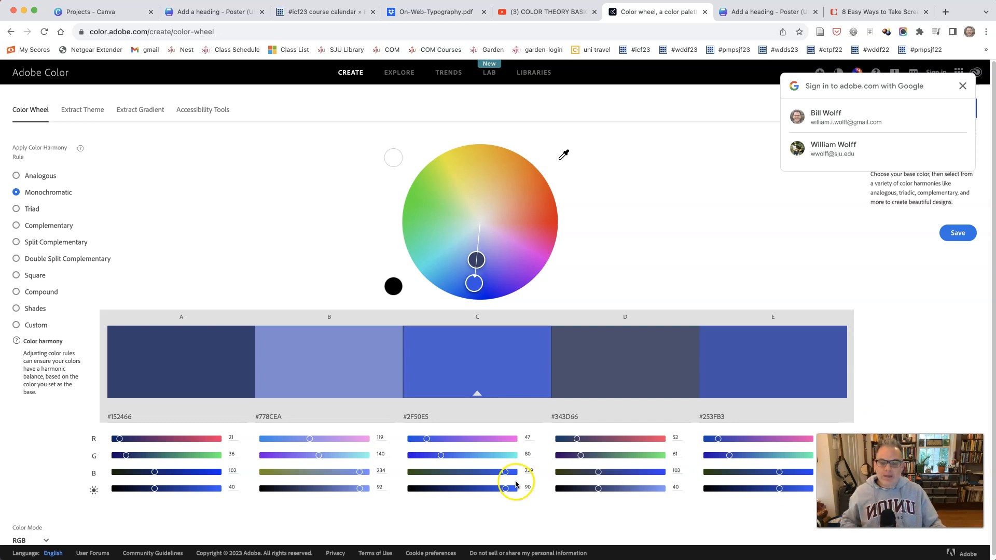
Switch to the Canva poster and add a blank third page after page 2
click(202, 11)
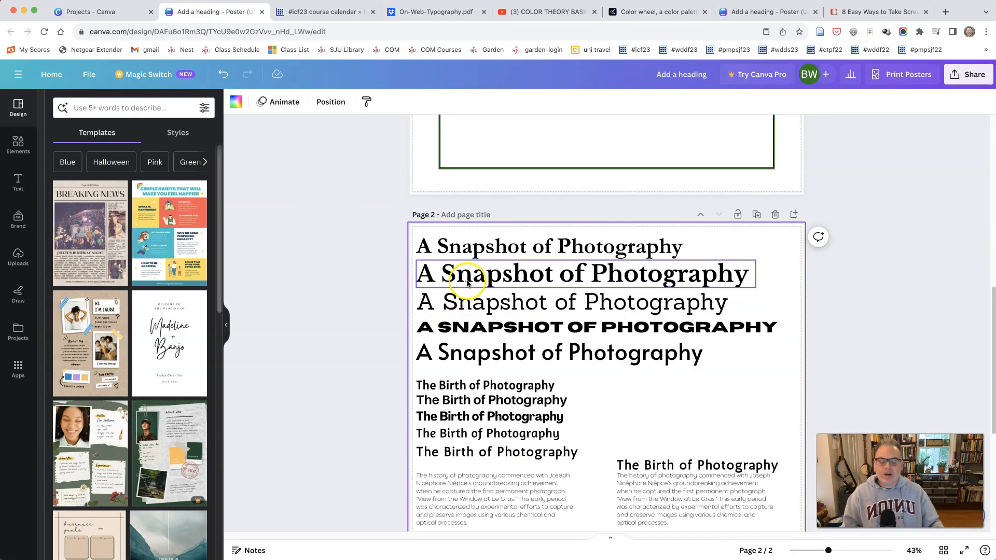
scroll(467, 280, down, 5)
scroll(467, 264, up, 3)
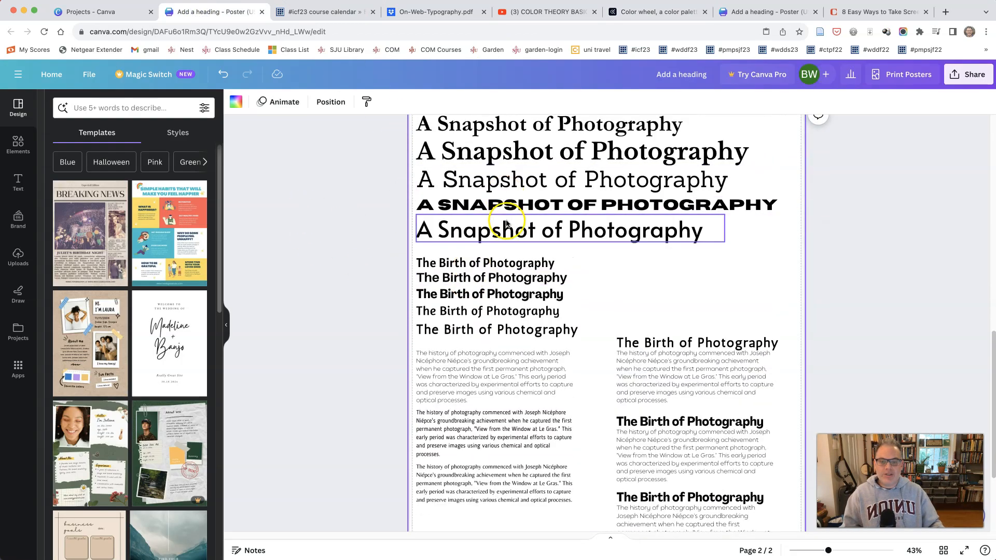
scroll(507, 222, down, 3)
click(608, 506)
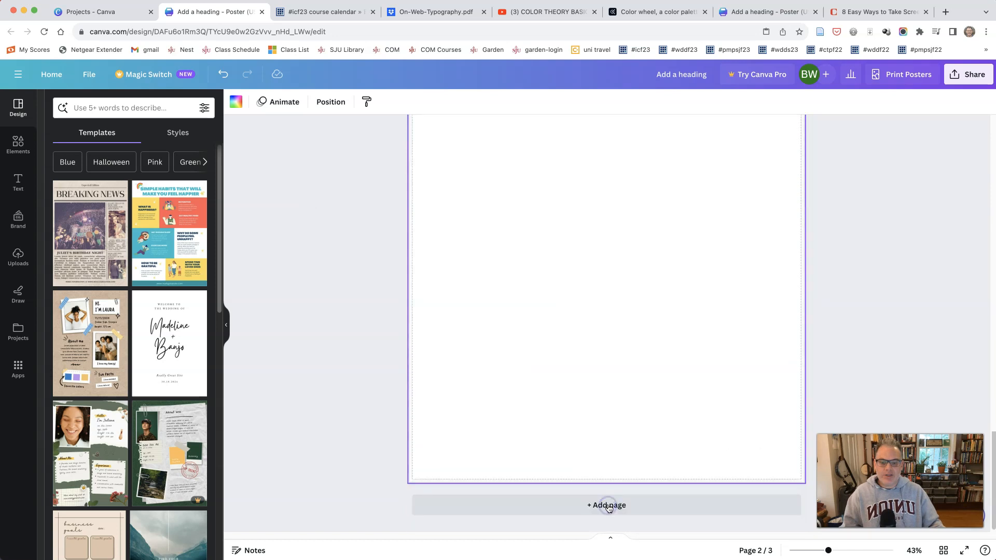
scroll(558, 414, up, 4)
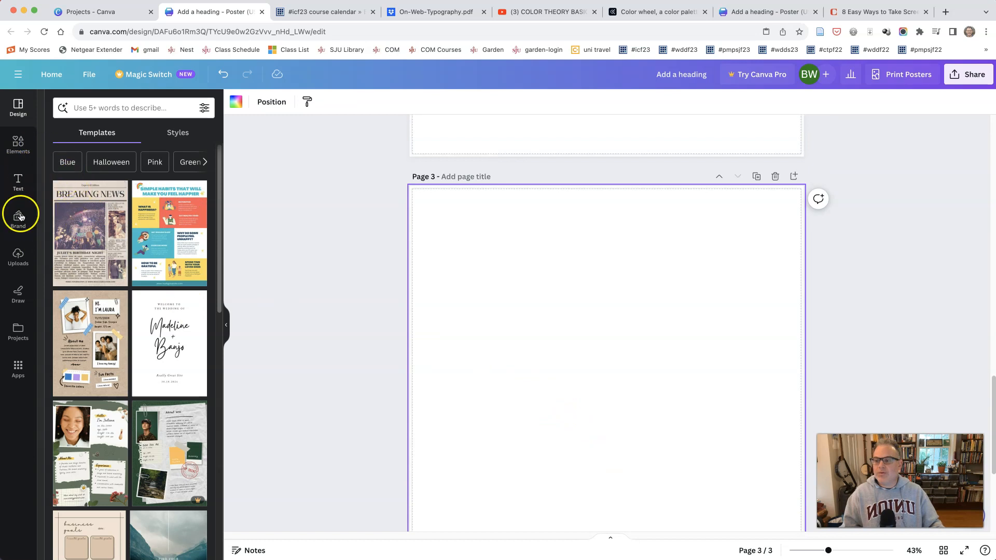
Add a subheading reading "Monochromatic" near the upper-left corner of page 3
click(18, 181)
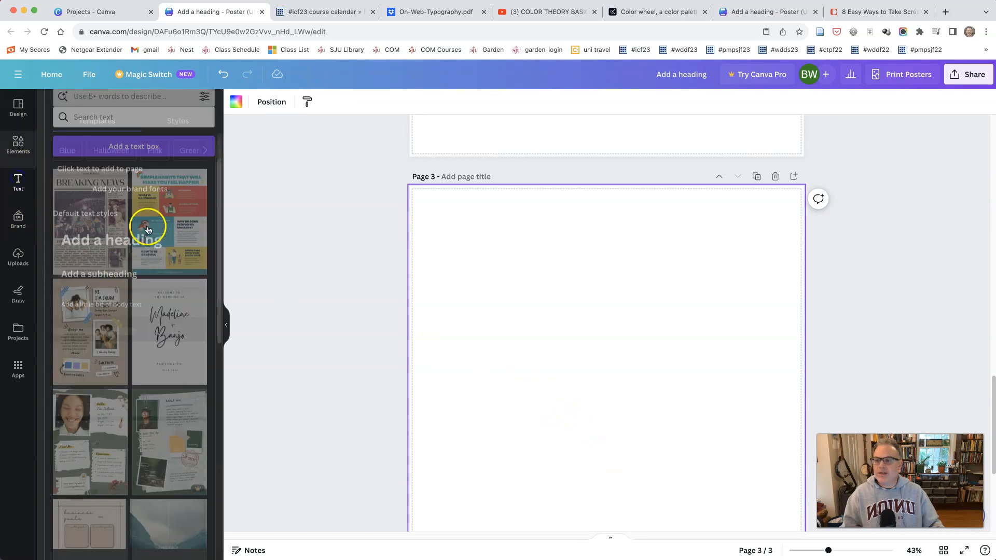
click(135, 264)
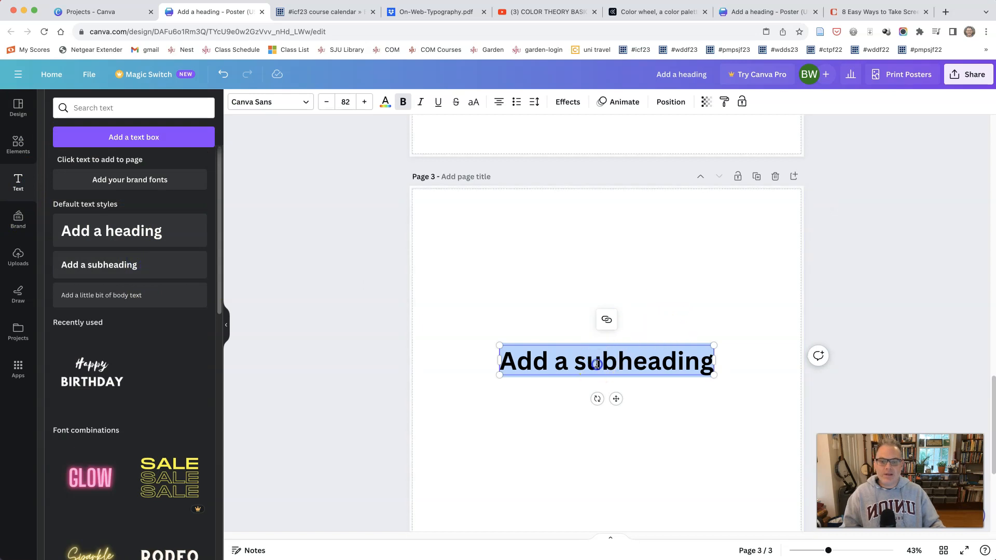
click(552, 385)
drag(527, 360, 456, 229)
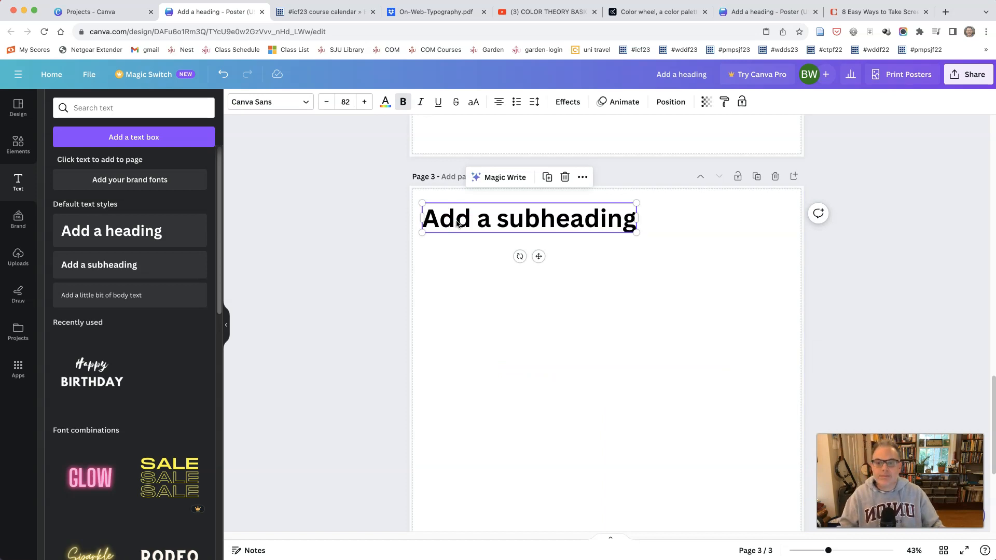
triple_click(456, 225)
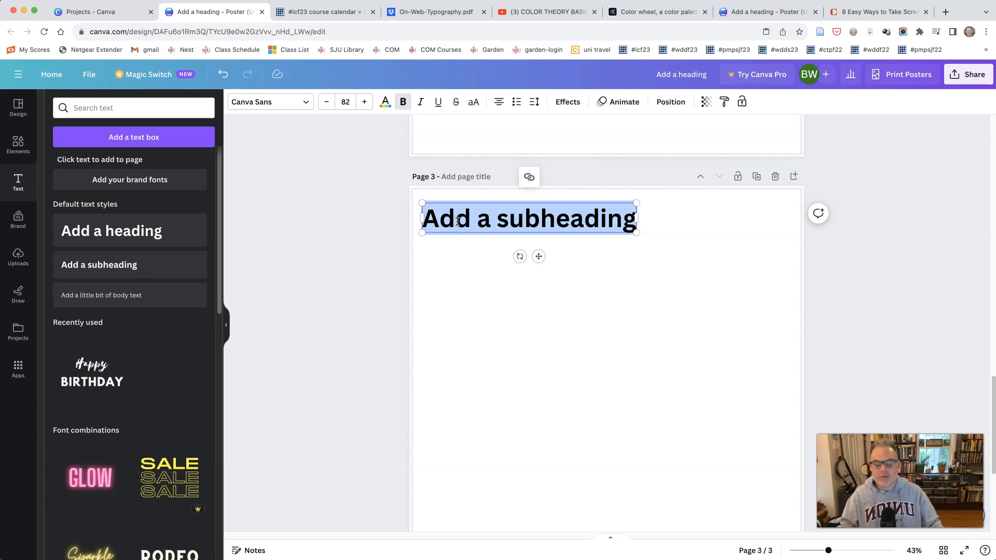
text(Monochromatic)
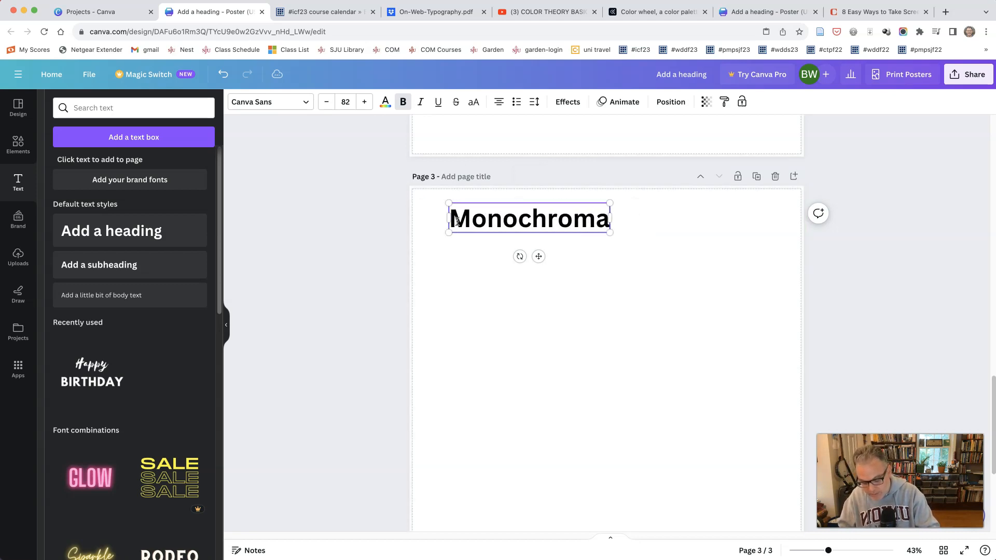
click(461, 245)
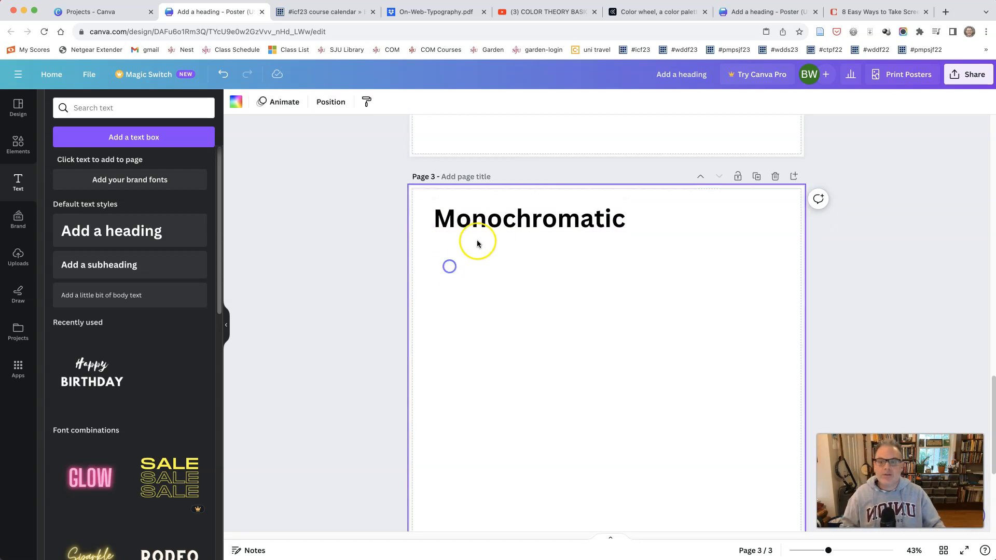
Shrink the Monochromatic heading to about size 64.5 and tuck it into the upper-left corner of page 3
click(477, 221)
drag(625, 232, 531, 205)
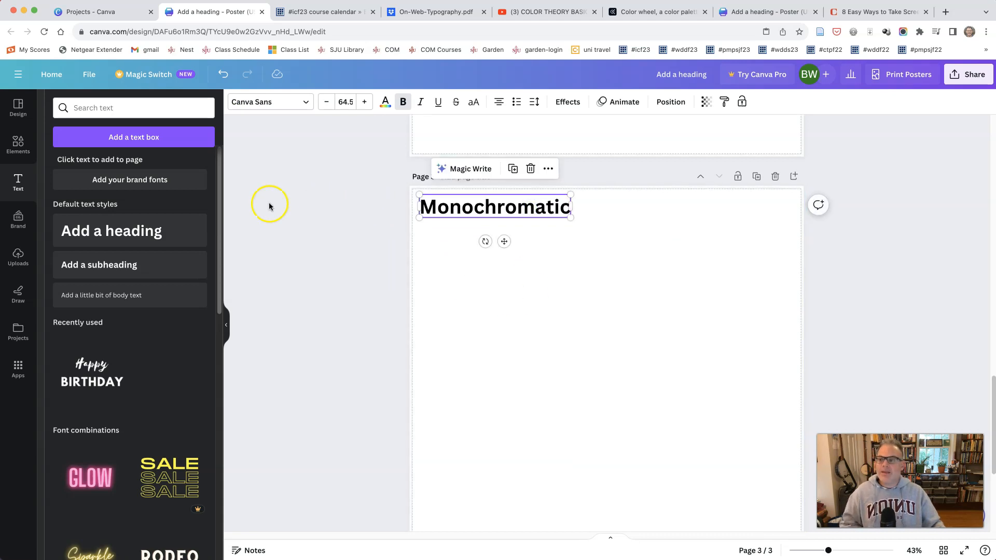
Upload the palette screenshot "Screen Shot 2023-09-28 at 12.37.08 PM" from the screenshots folder
click(18, 258)
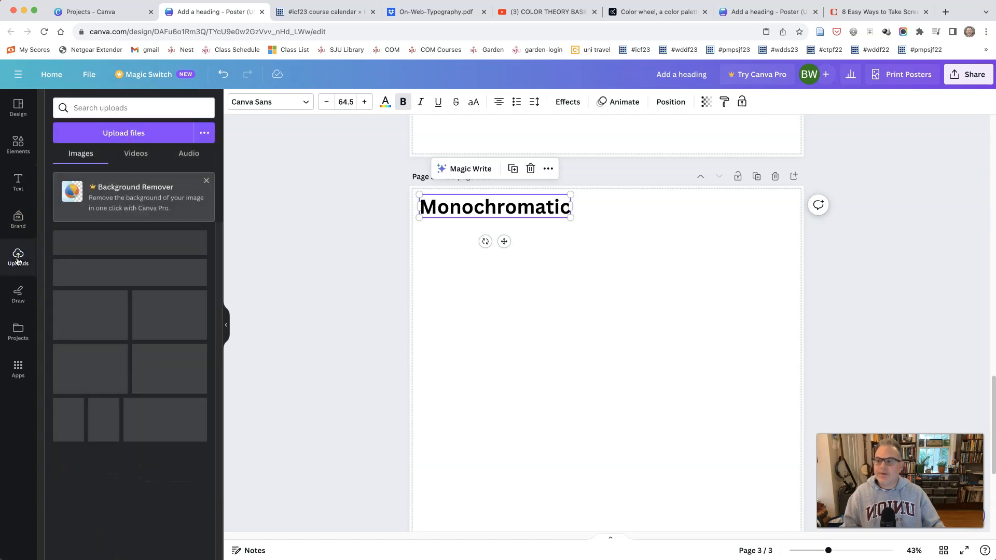
click(124, 132)
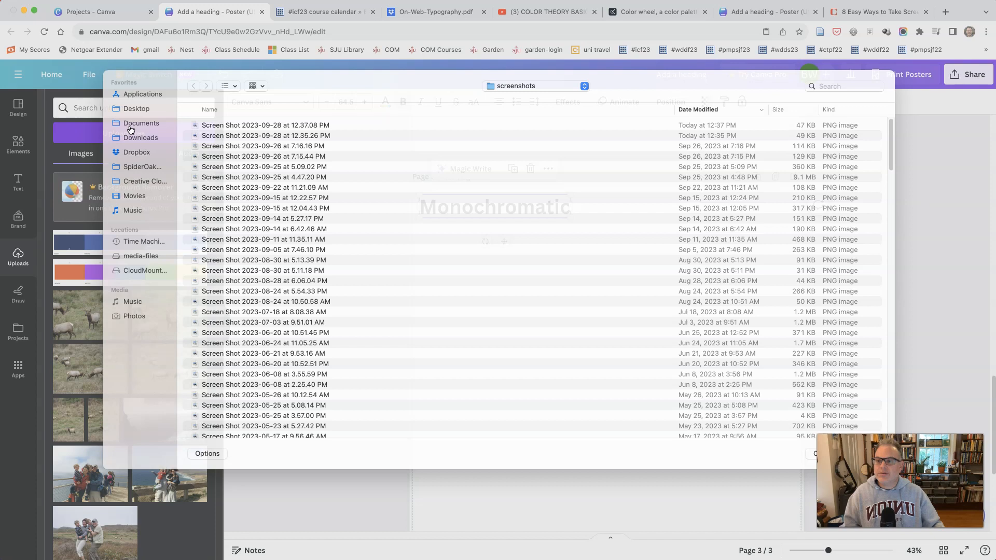
click(327, 135)
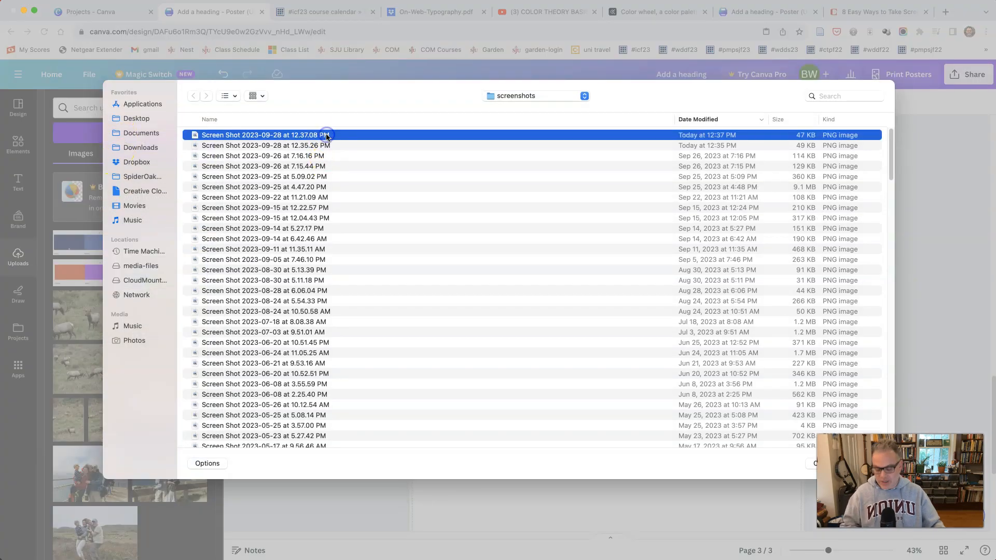
key(space)
key(space)
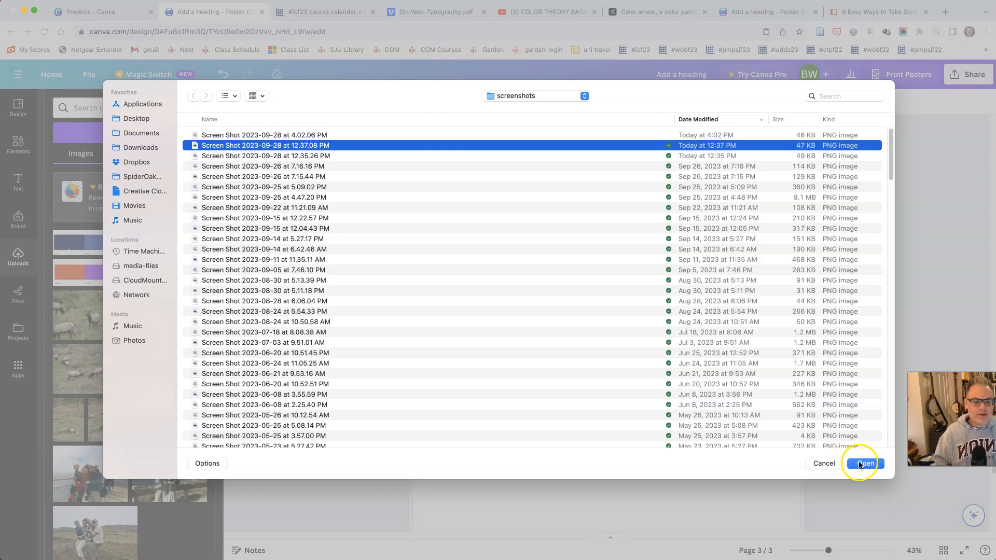
click(860, 464)
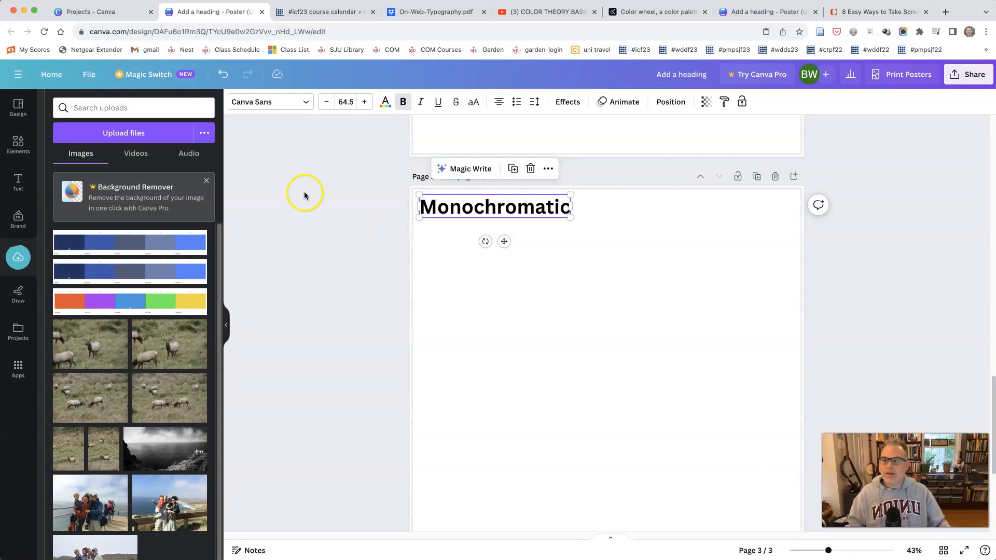
Place the newly uploaded blue palette image directly below the Monochromatic heading and enlarge it to nearly the page width
click(150, 242)
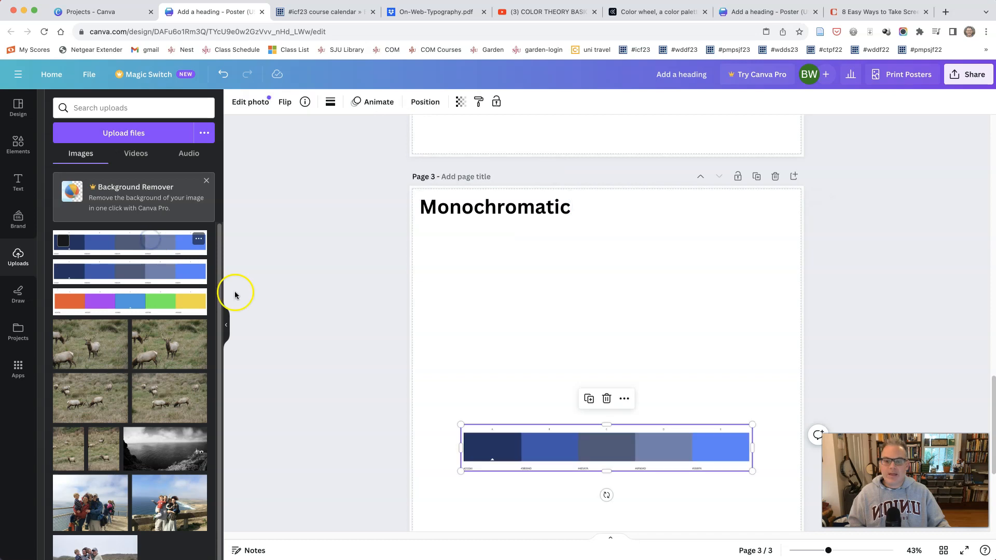
scroll(574, 429, down, 1)
drag(569, 429, 528, 227)
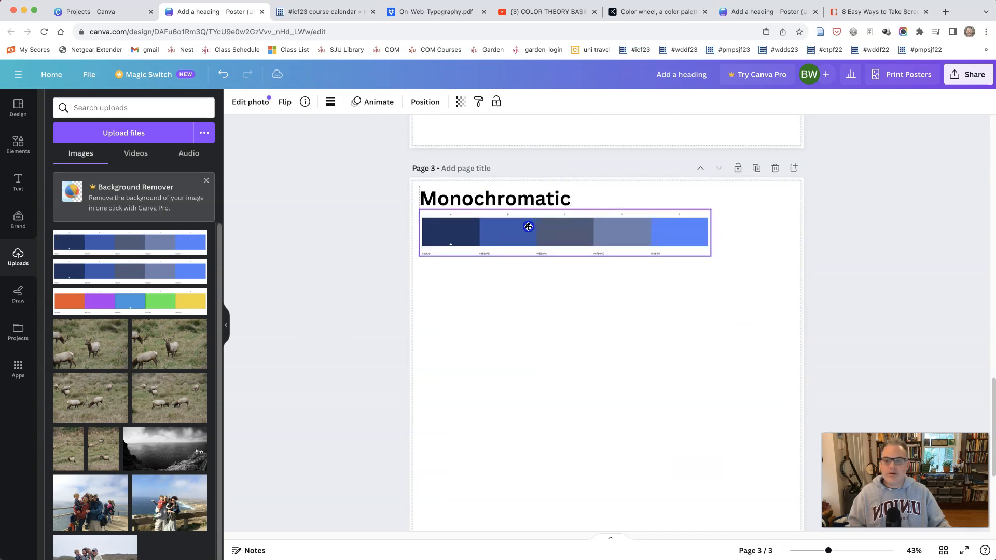
drag(702, 251, 756, 273)
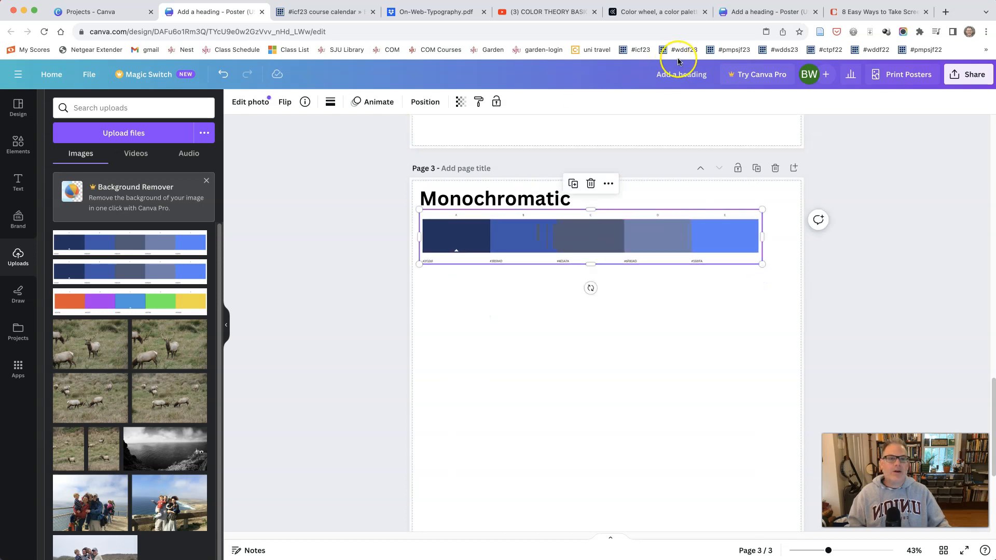
Switch to Adobe Color, apply the Analogous harmony rule, spread the colors wider apart and move the base color to orange-red #E5482C
click(666, 10)
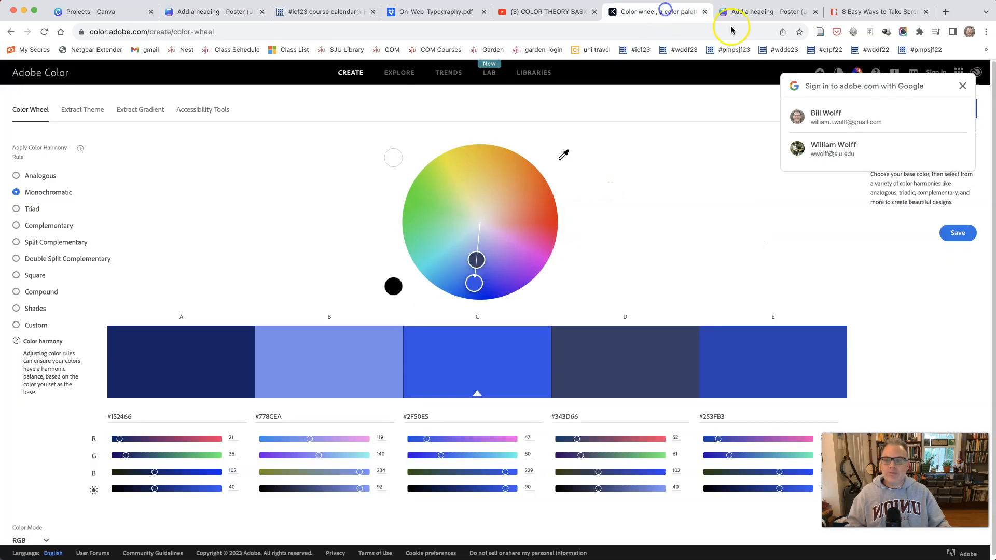
click(47, 177)
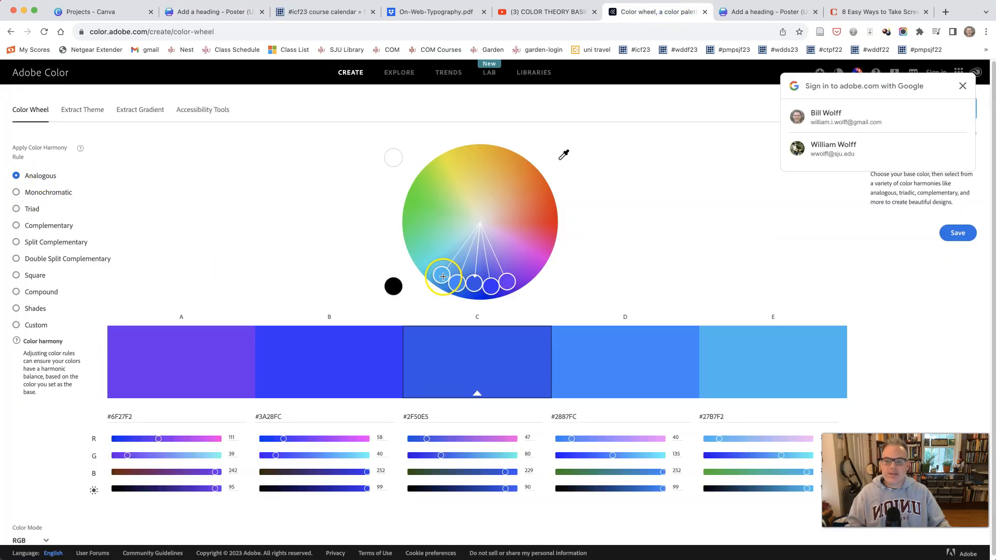
drag(441, 277, 411, 240)
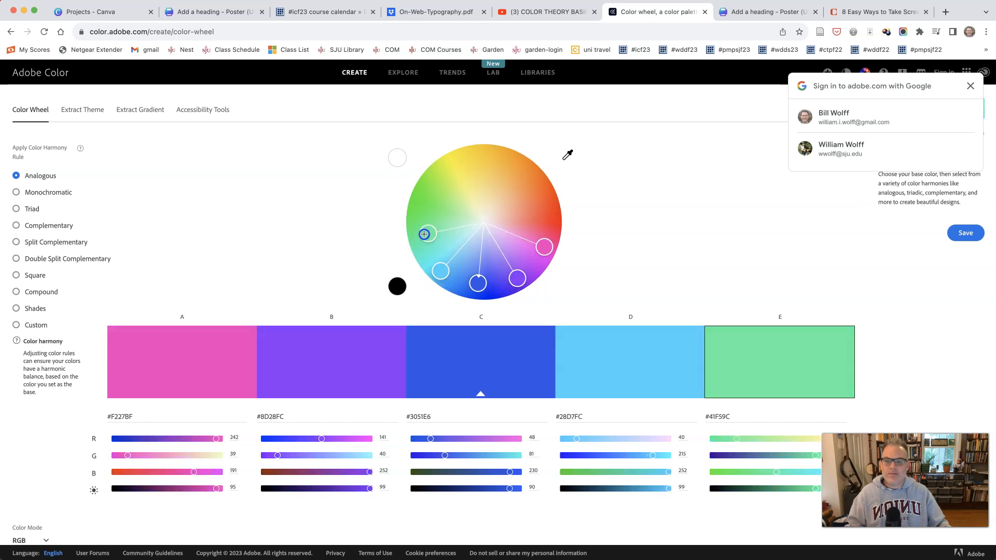
mouse_move(475, 283)
mouse_down()
mouse_move(532, 260)
mouse_move(538, 189)
mouse_move(525, 183)
mouse_move(511, 245)
mouse_move(485, 259)
mouse_move(448, 248)
mouse_move(444, 216)
mouse_move(467, 198)
mouse_move(528, 195)
mouse_move(537, 205)
mouse_up()
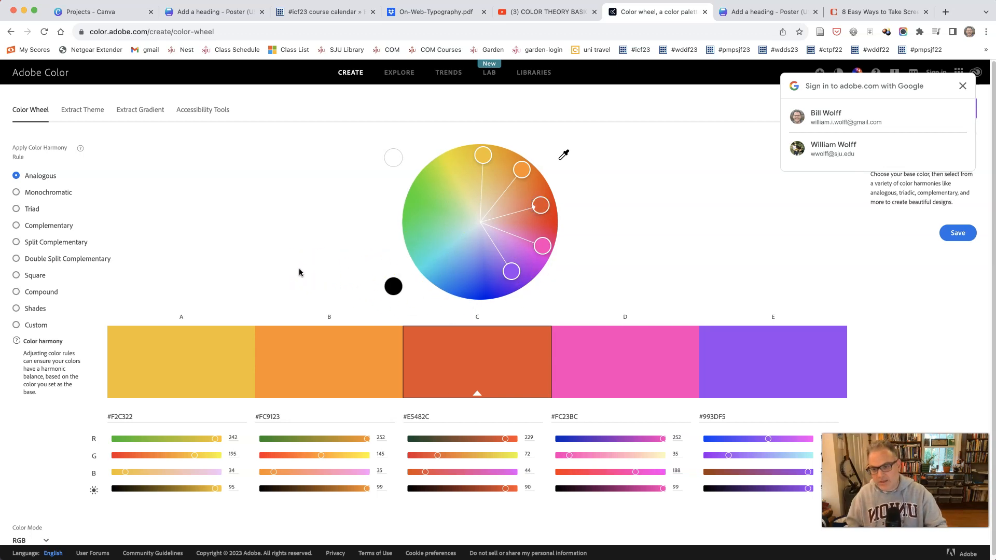
Capture a screenshot of the five analogous swatches including their letters and hex codes
drag(101, 363, 853, 425)
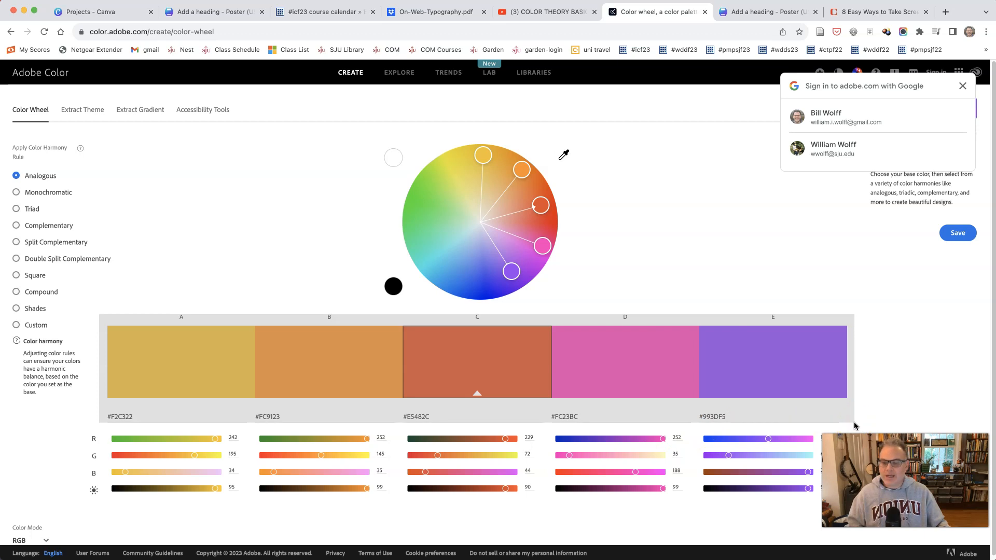
click(855, 426)
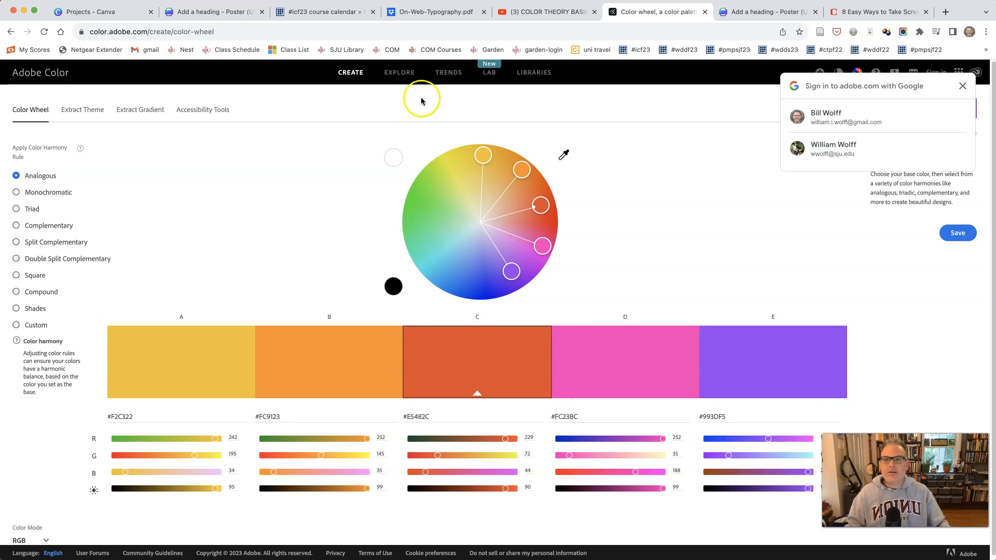
Switch to the Canva poster, duplicate the Monochromatic heading below the blue swatches and retitle the copy for the analogous palette
click(213, 11)
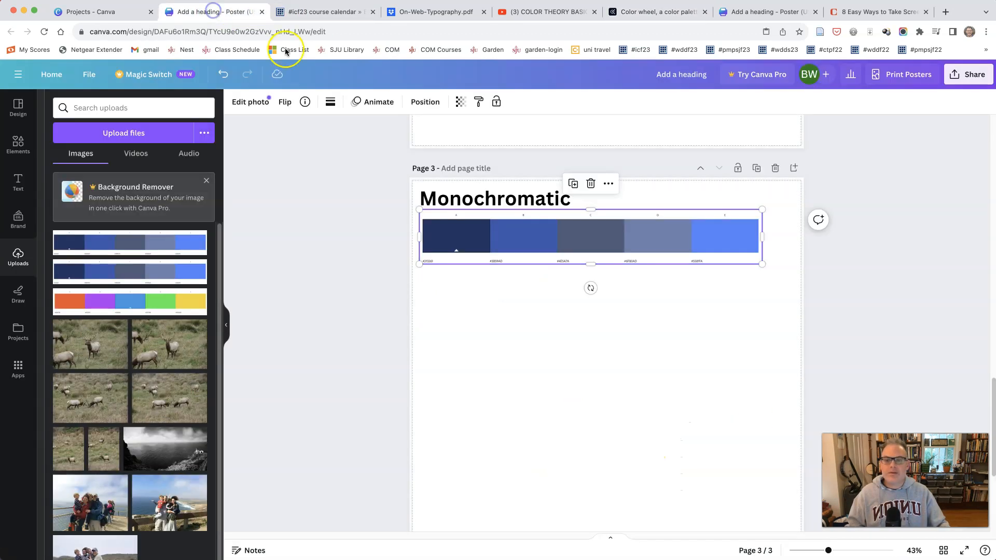
click(459, 197)
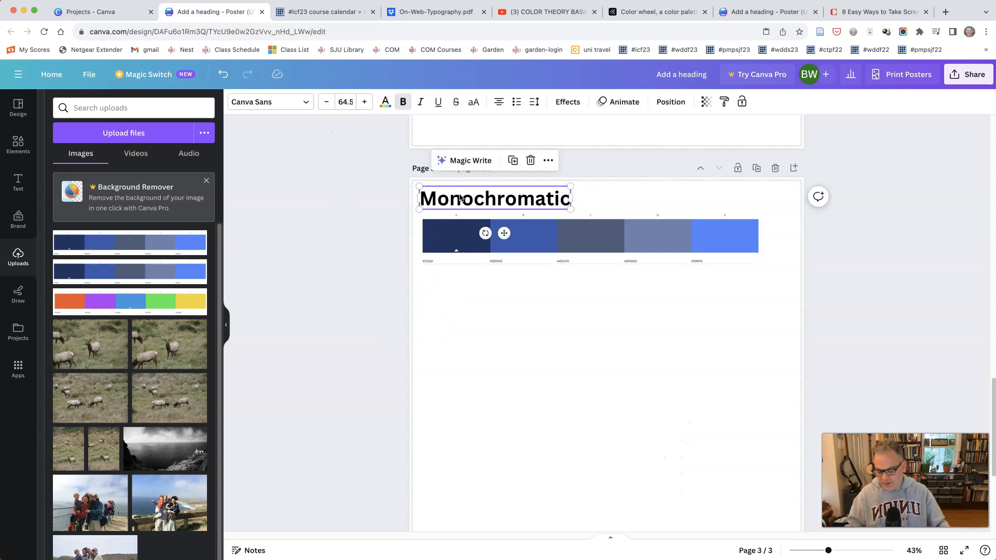
key(super+d)
drag(457, 201, 454, 287)
double_click(455, 287)
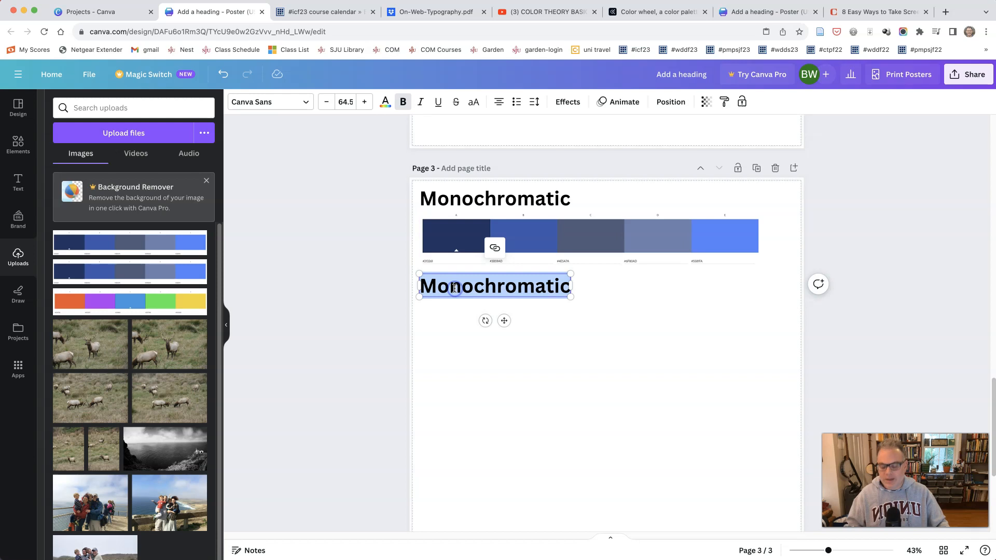
text(Anal)
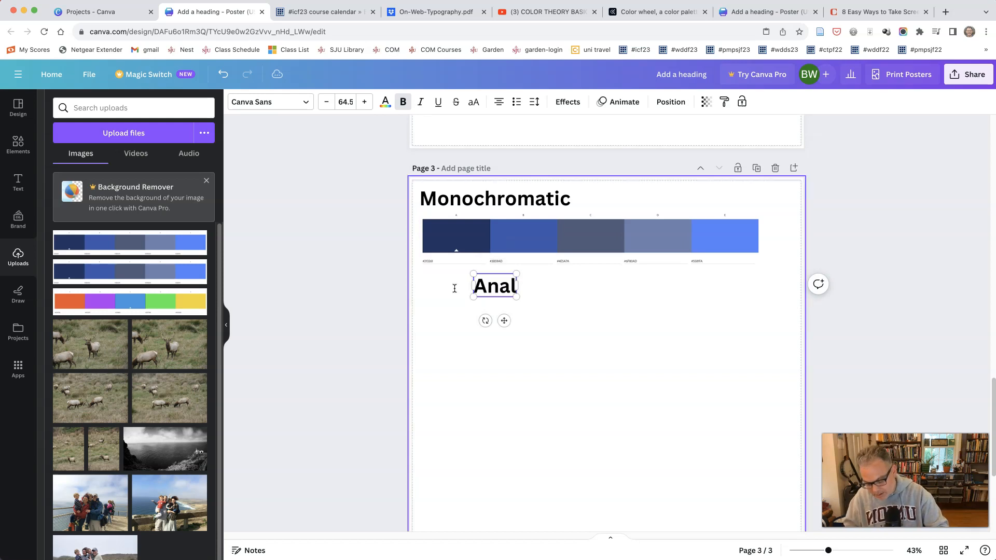